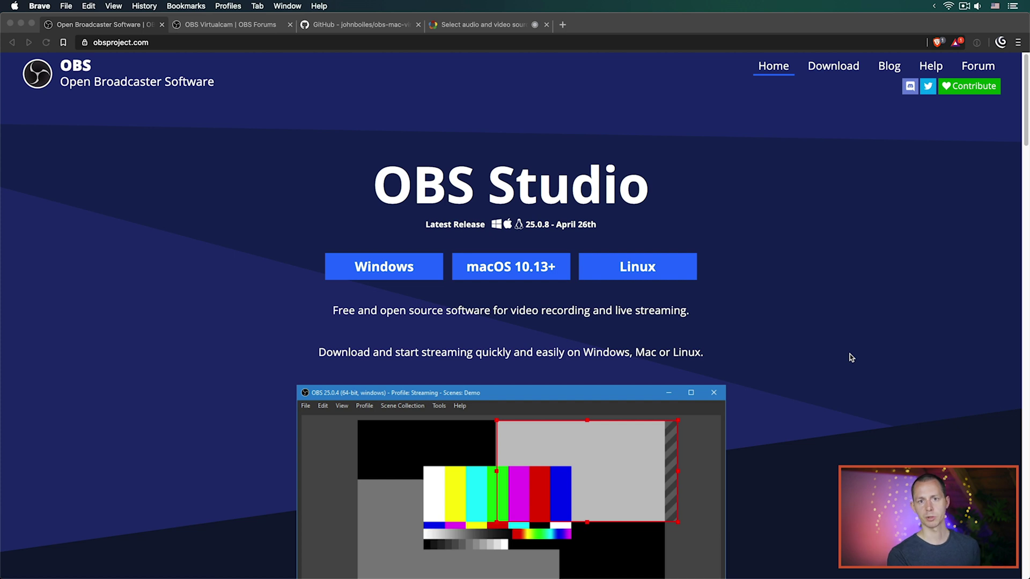
Step: Close the OBS home page tab and the Windows-only OBS Virtualcam forum tab in Brave
left_click(365, 328)
key("super+w")
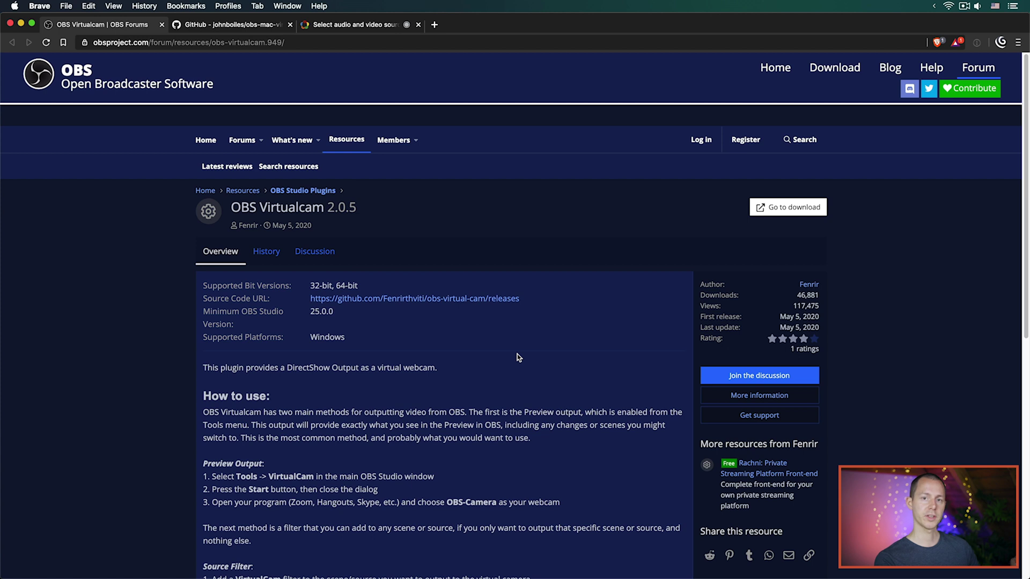
scroll(517, 354, "down", 3)
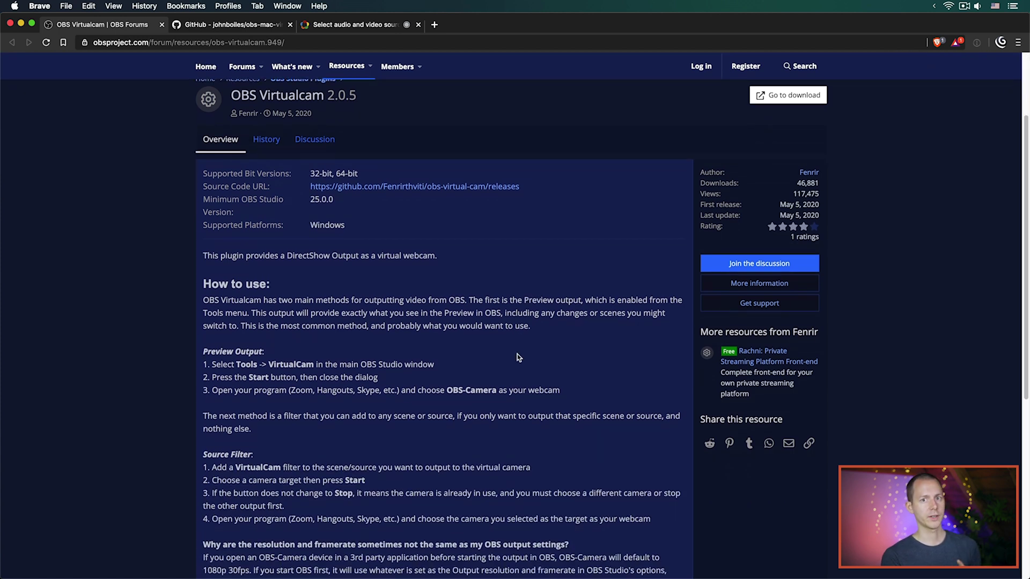
scroll(517, 357, "down", 3)
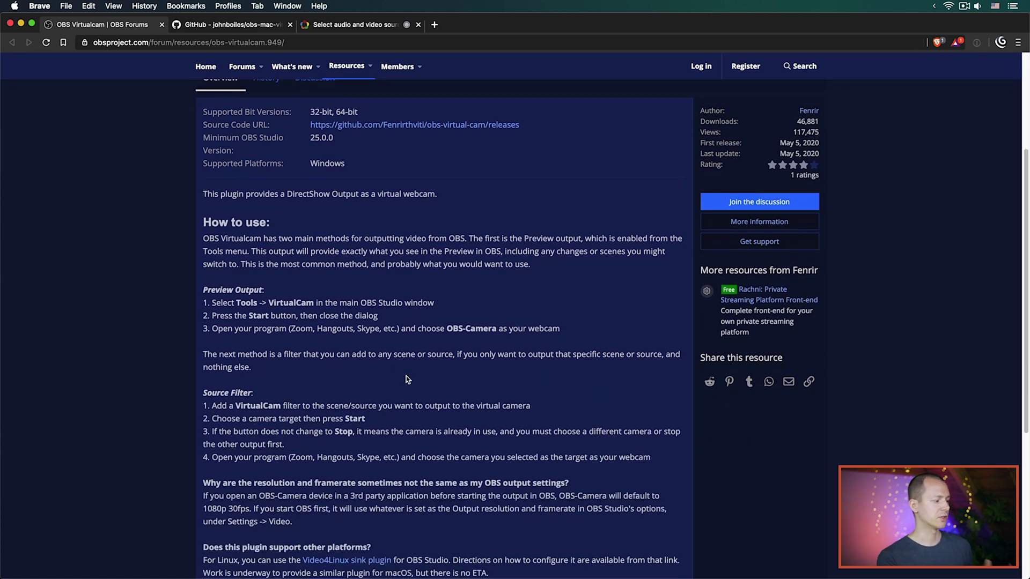
scroll(407, 376, "up", 6)
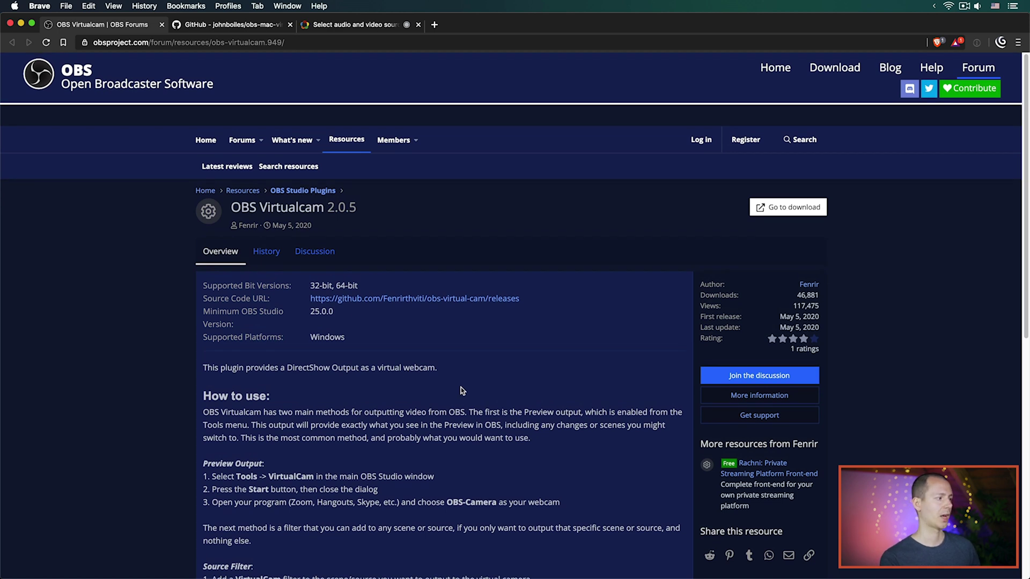
key("super+w")
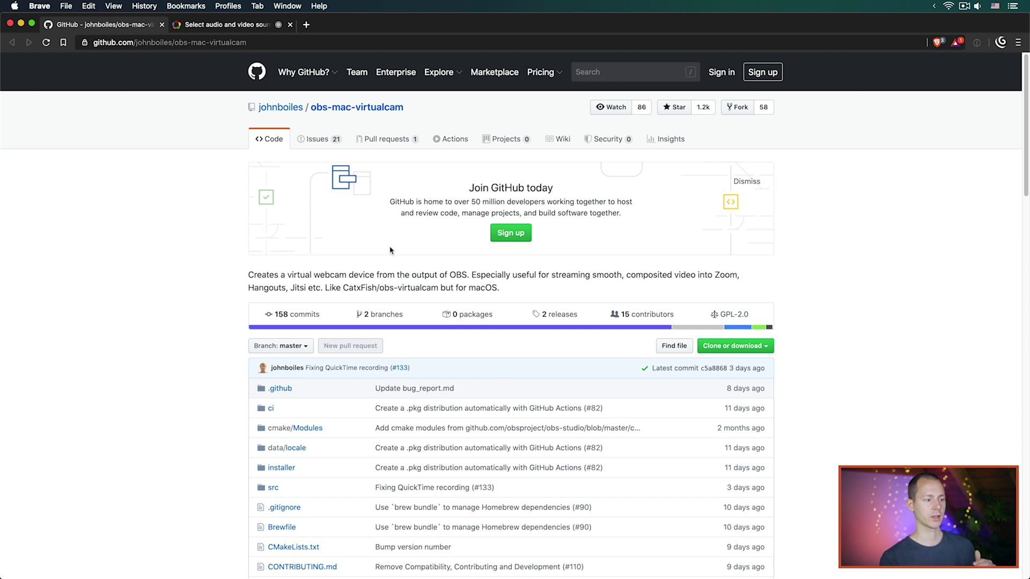
Step: Scroll the obs-mac-virtualcam README to Installing and select the installation steps
scroll(786, 274, "down", 15)
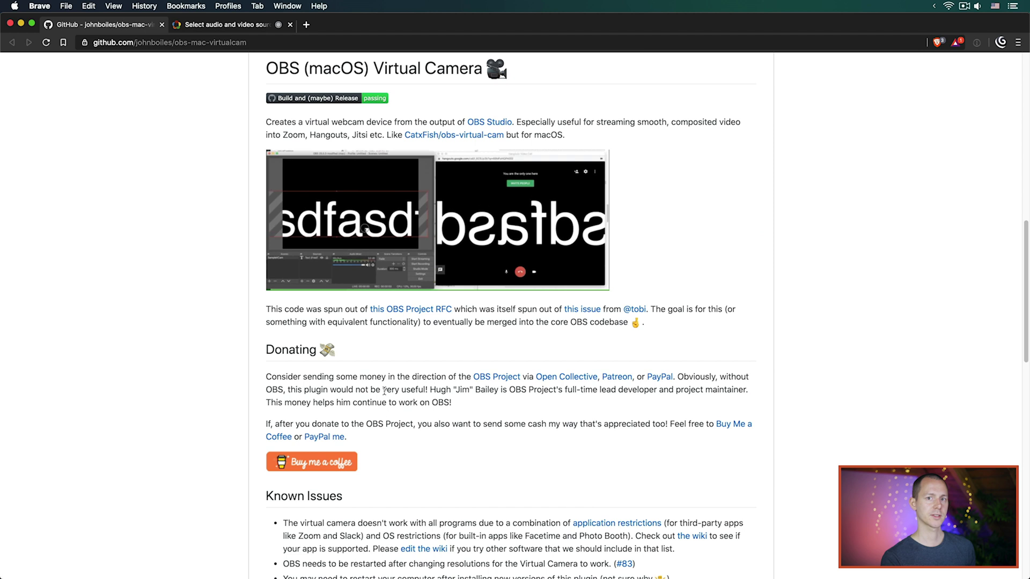
scroll(385, 391, "down", 5)
left_click_drag(255, 387, 541, 501)
left_click(579, 485)
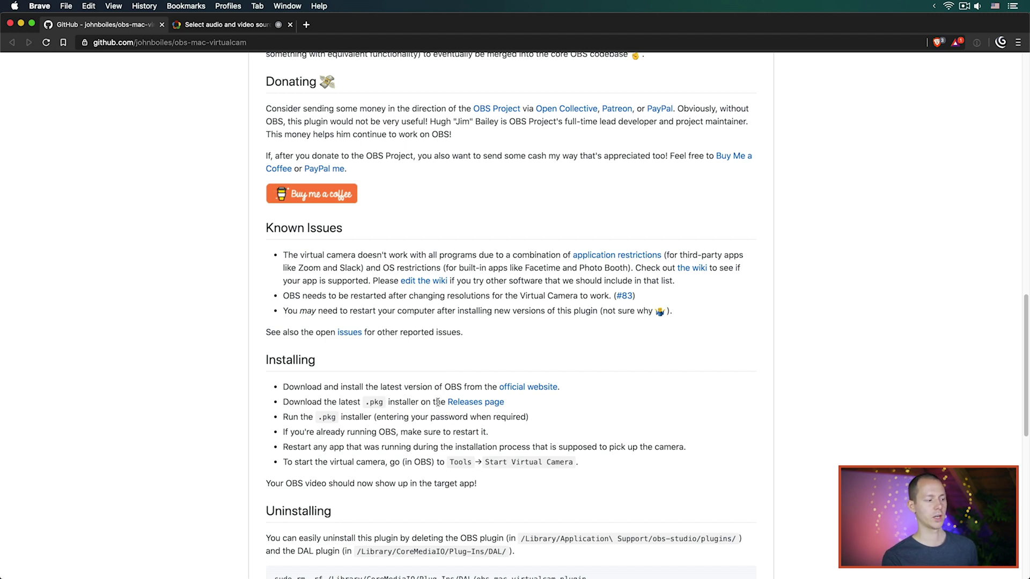
Step: Highlight the restart-OBS and restart-other-apps steps, then go to the Releases page
triple_click(402, 433)
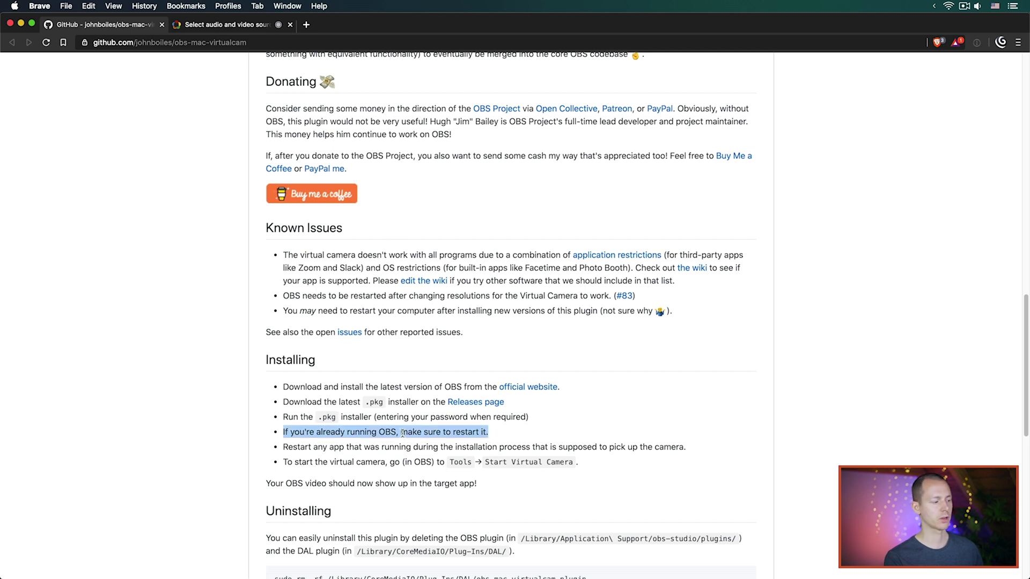
triple_click(448, 449)
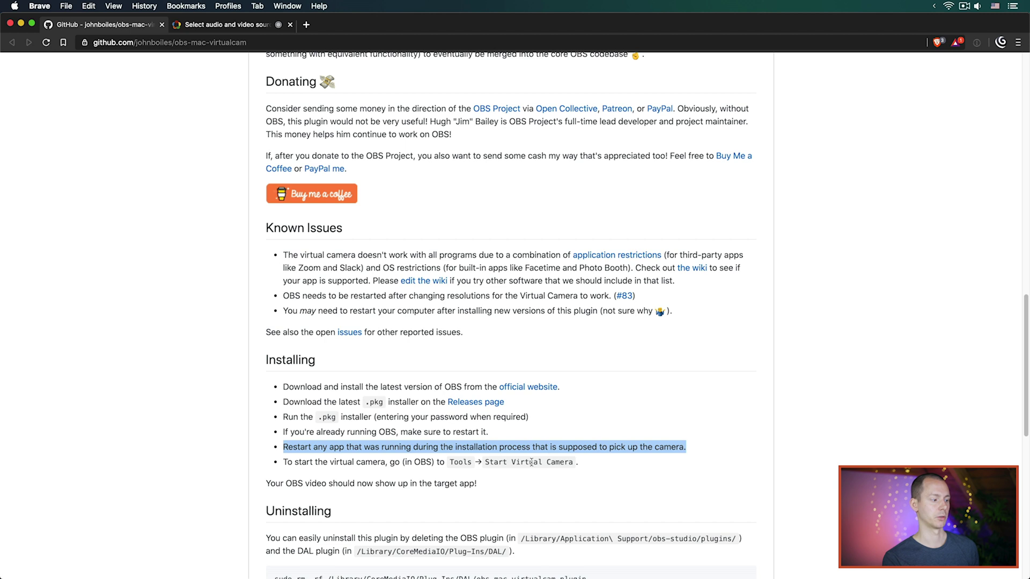
double_click(395, 463)
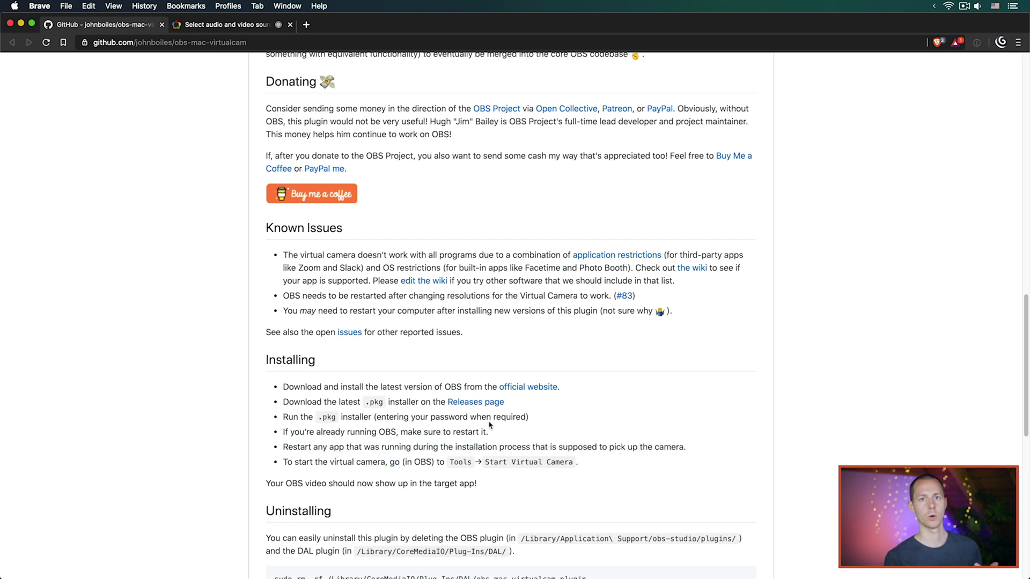
left_click(467, 404)
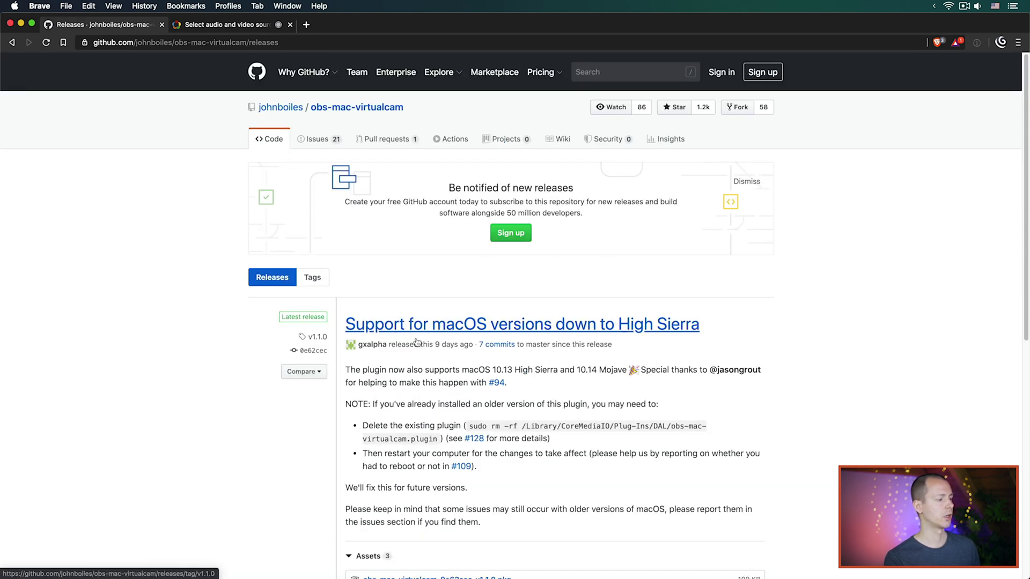
Step: Look over the v1.1.0 release and its assets, then close the GitHub releases tab
scroll(409, 397, "down", 5)
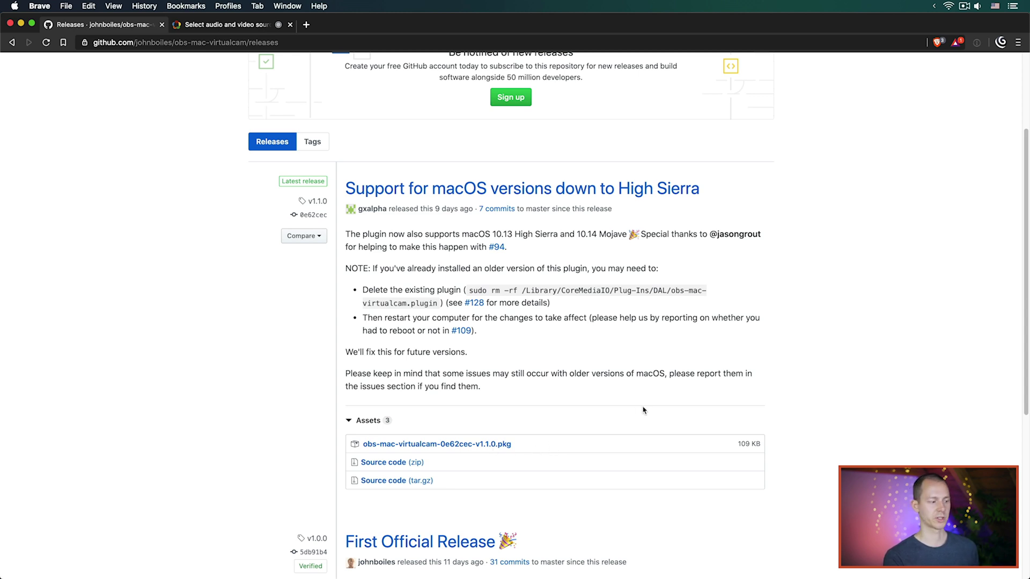
scroll(669, 232, "up", 5)
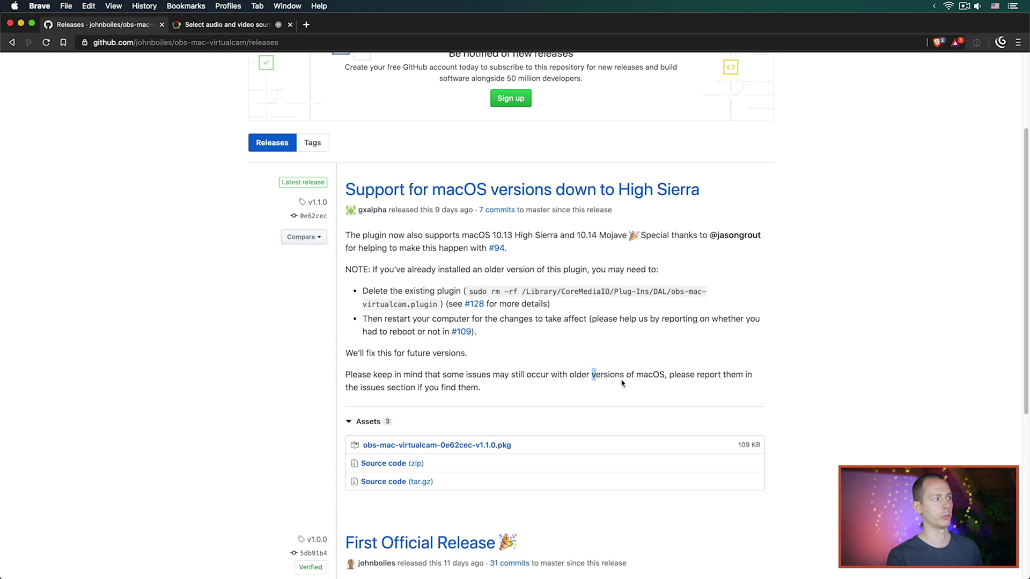
key("super+w")
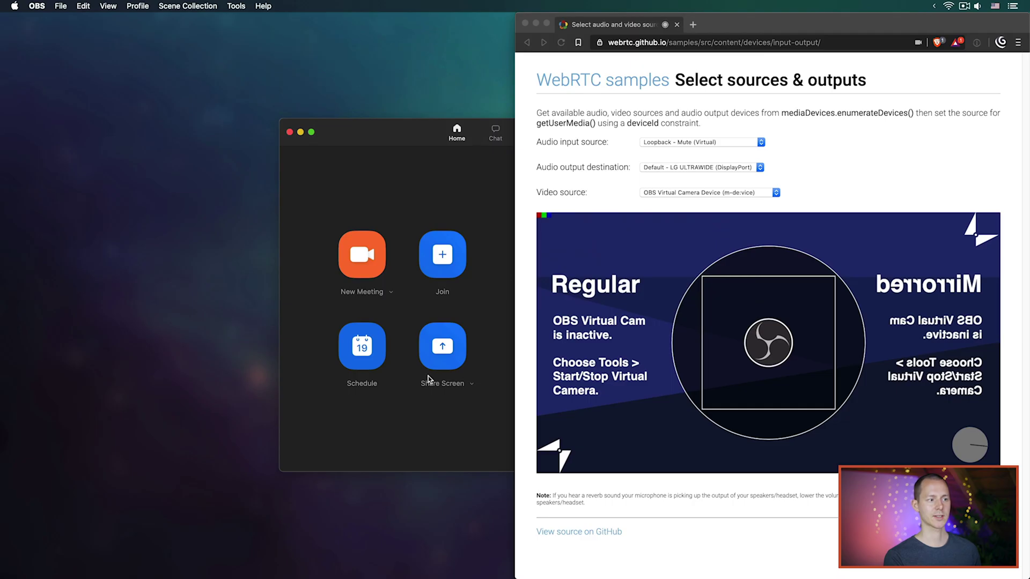
Step: Close the Zoom home window
key("super+Tab")
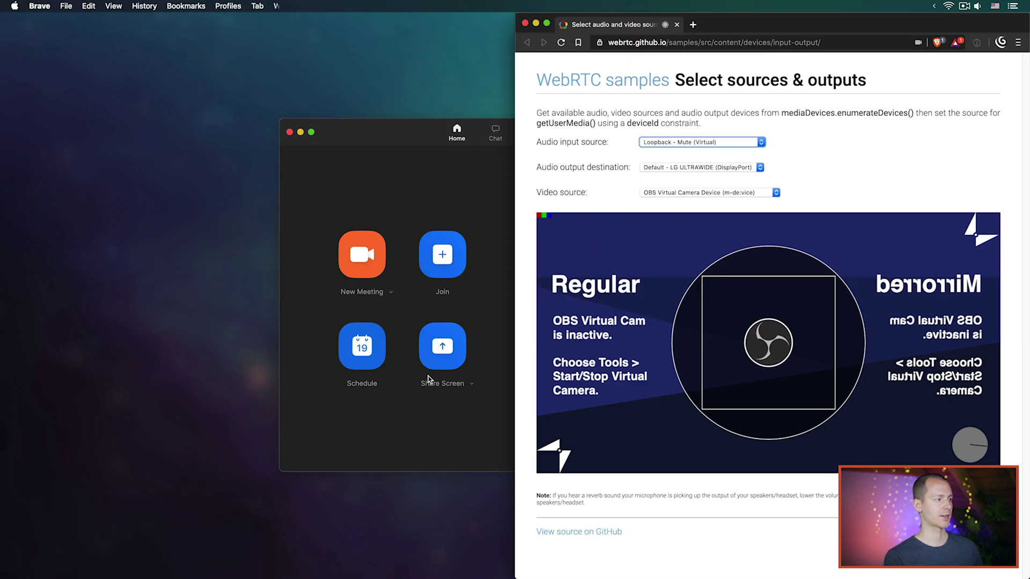
left_click(363, 133)
key("super+w")
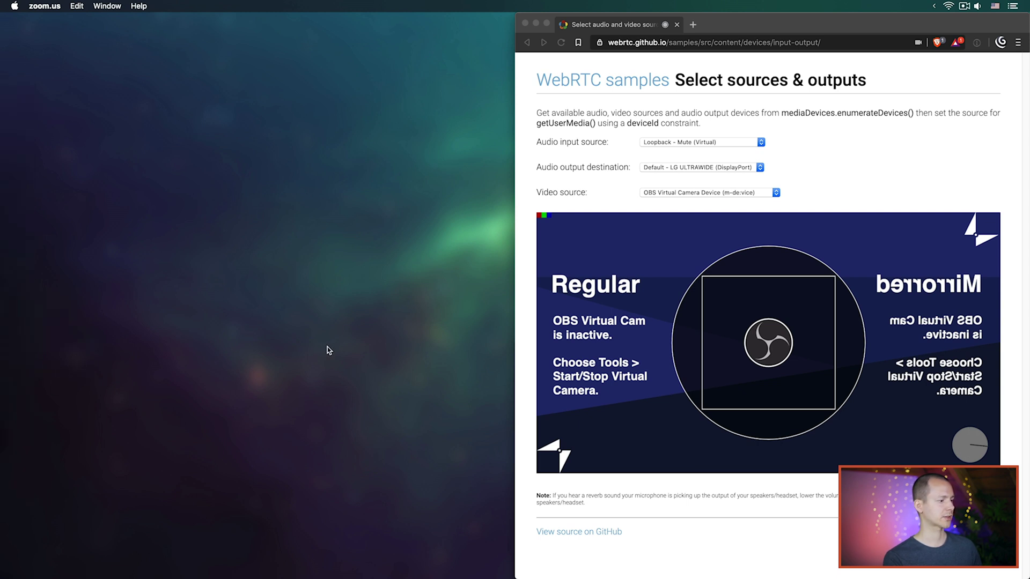
Step: Launch OBS Studio from the app search by typing obs
key("alt+space")
type("obs")
key("Return")
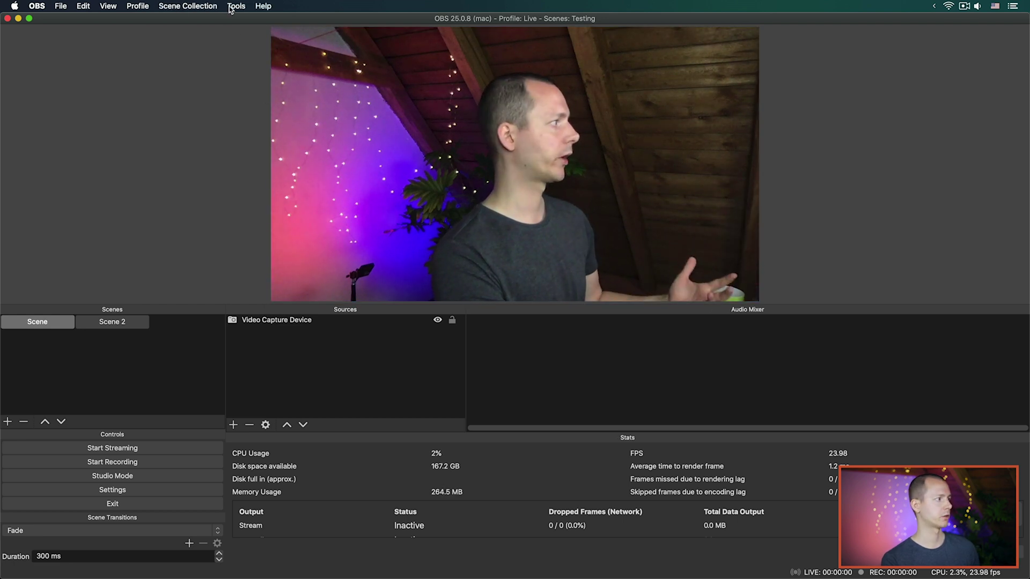
Step: Start the OBS virtual camera from the Tools menu
left_click(237, 6)
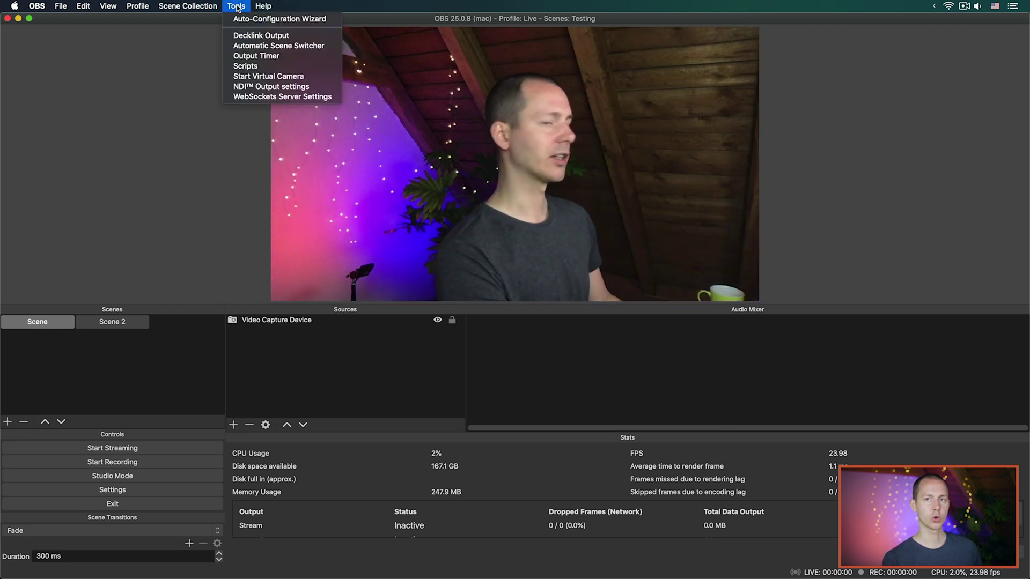
left_click(252, 78)
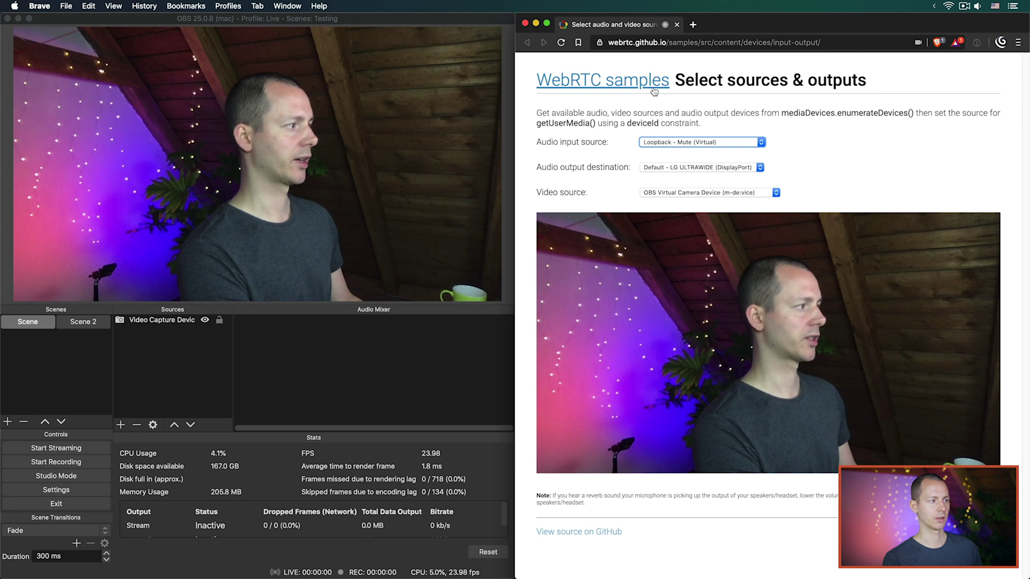
Step: Set the page's audio input to NDI Audio (Virtual), keeping OBS Virtual Camera Device as video
left_click(851, 103)
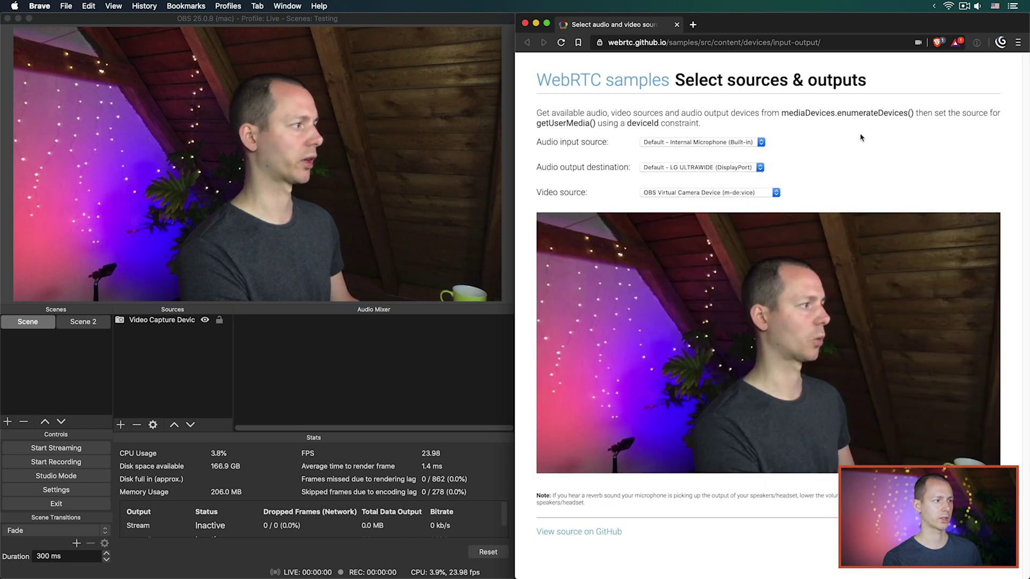
left_click(730, 142)
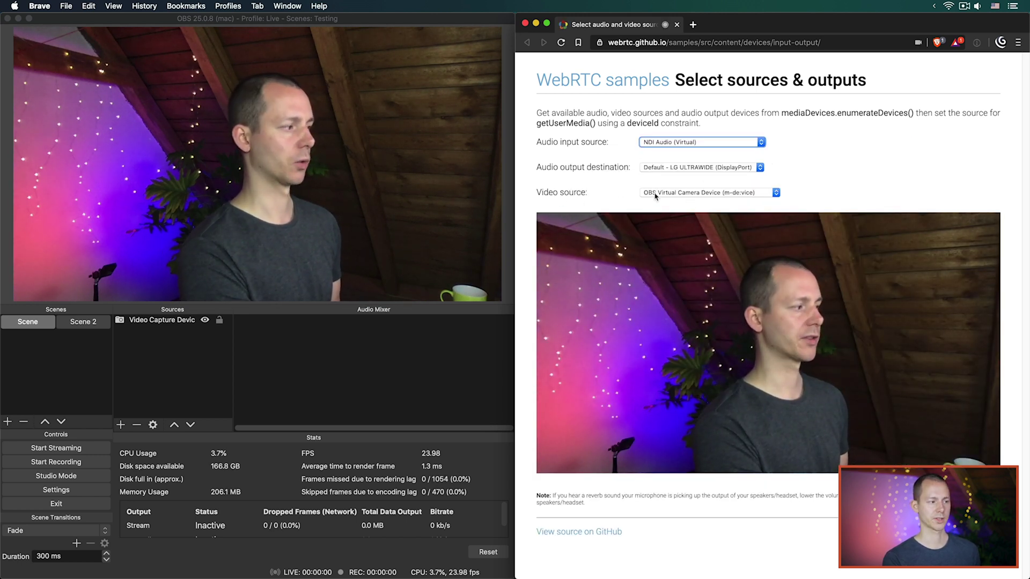
left_click(677, 196)
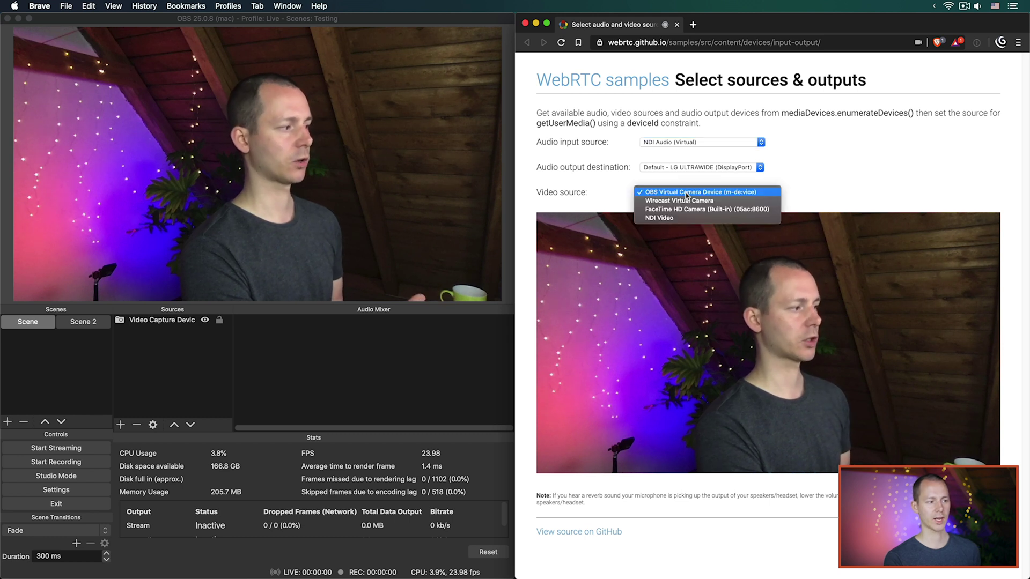
left_click(689, 198)
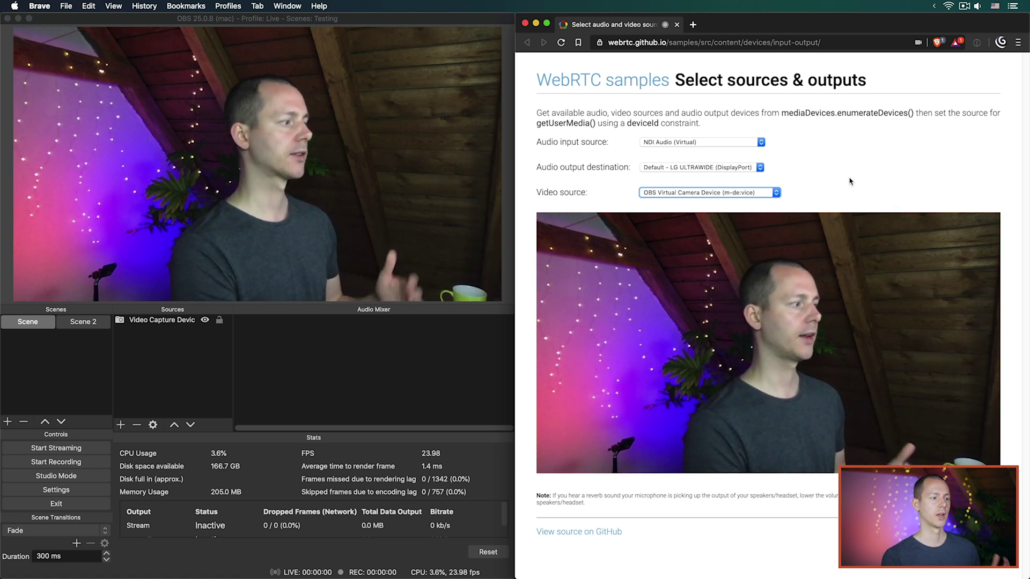
Step: Try NDI Video as video source, then switch back to OBS Virtual Camera Device and return to OBS
left_click(765, 193)
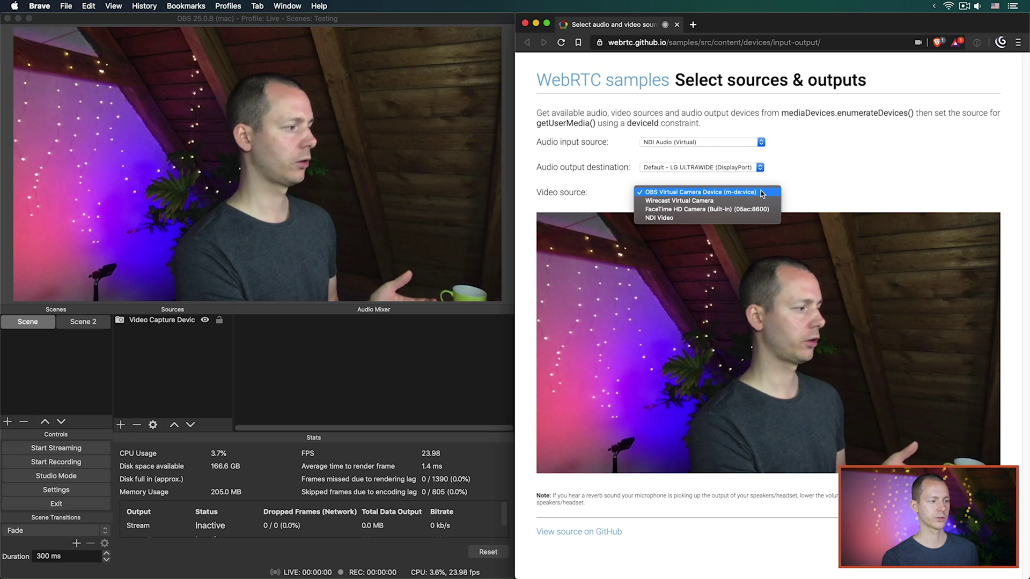
left_click(678, 218)
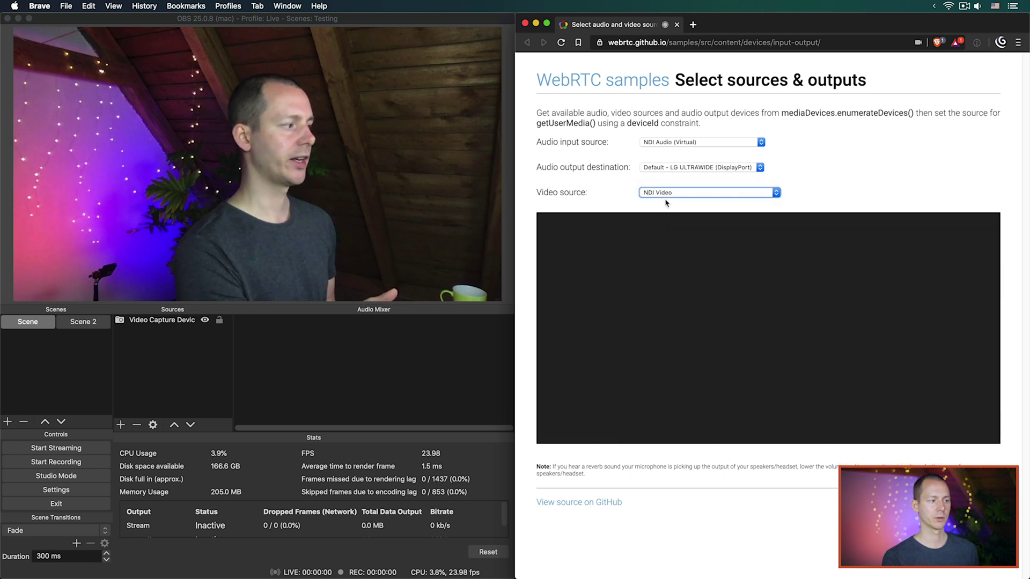
left_click(707, 192)
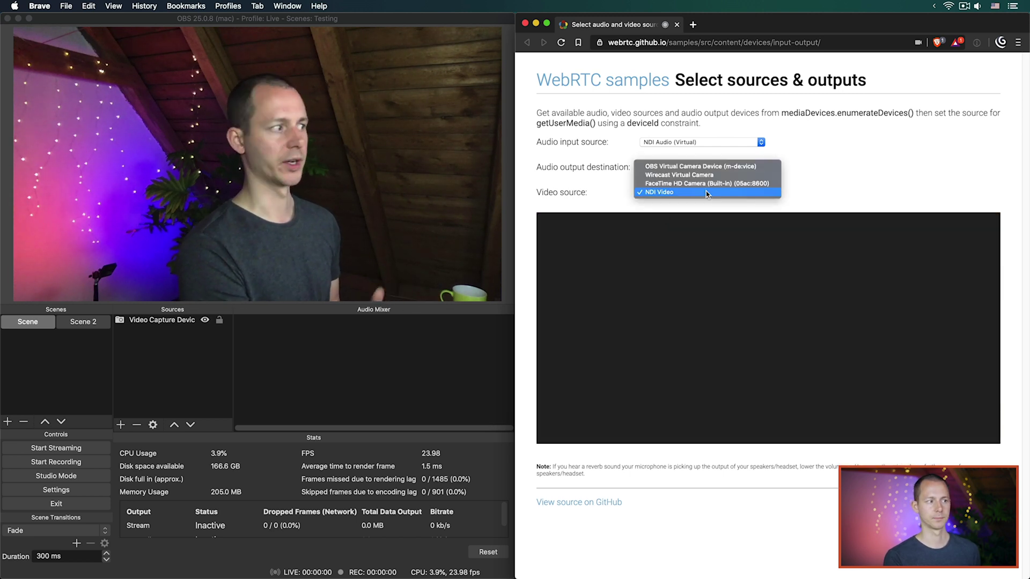
left_click(700, 167)
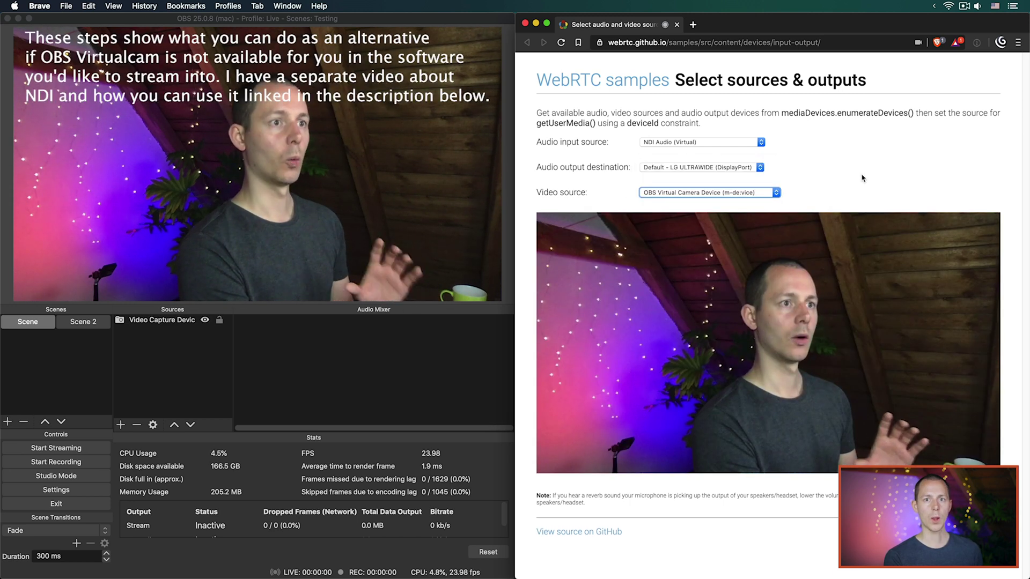
left_click(285, 5)
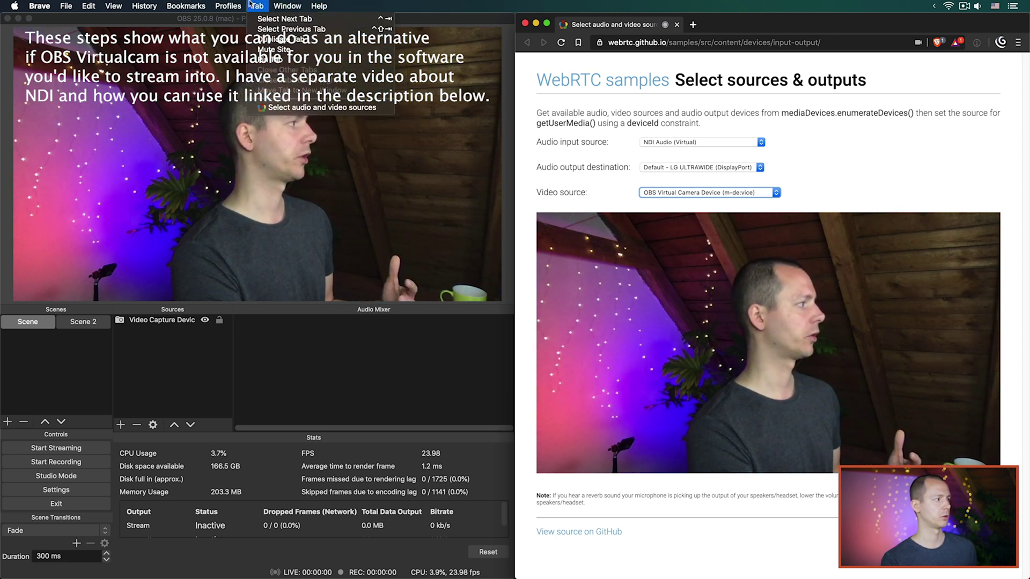
left_click(247, 161)
Step: Enable the NDI Main Output named OBS in the NDI Output settings
left_click(236, 5)
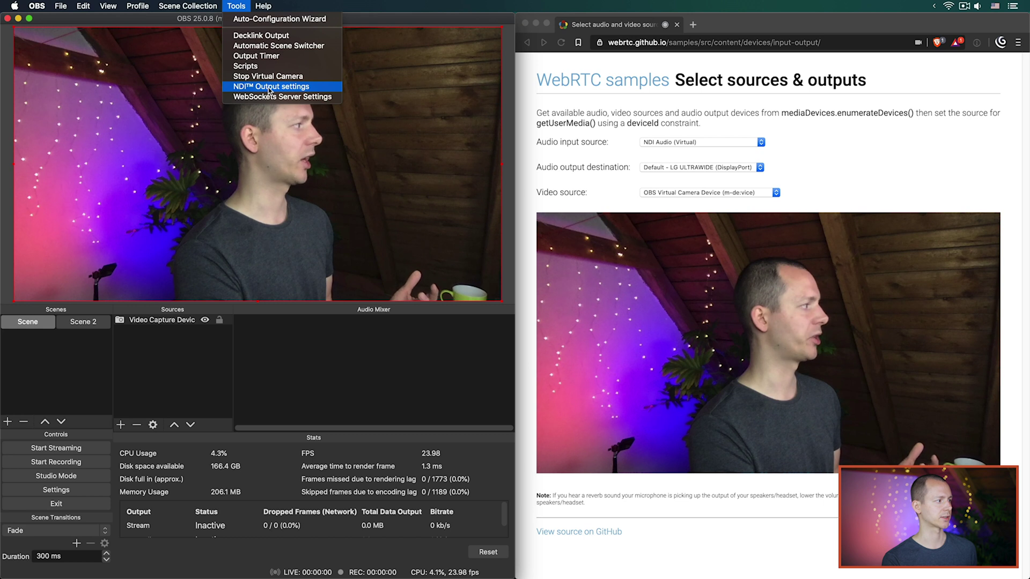
left_click(290, 86)
left_click(149, 41)
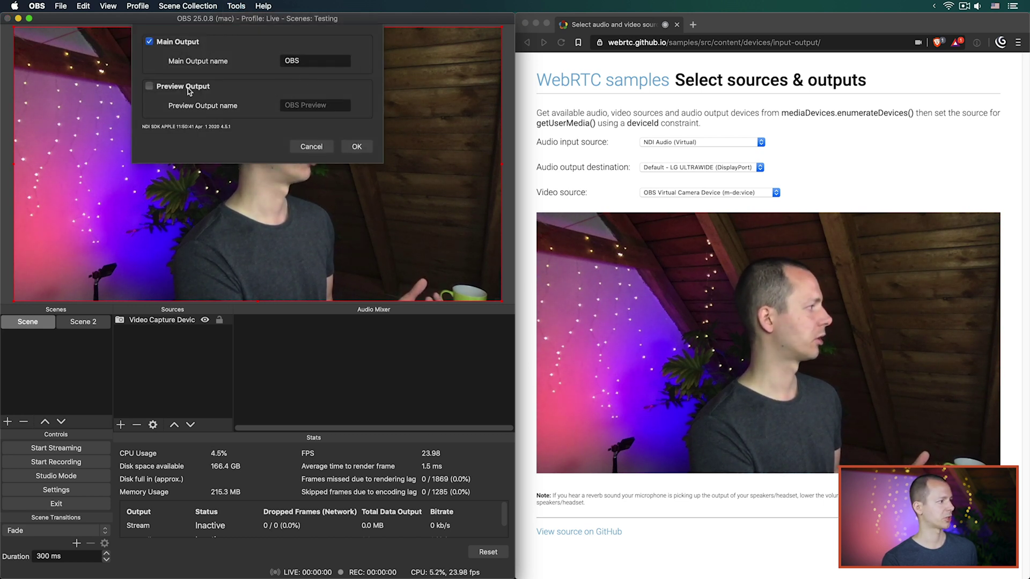
left_click(357, 147)
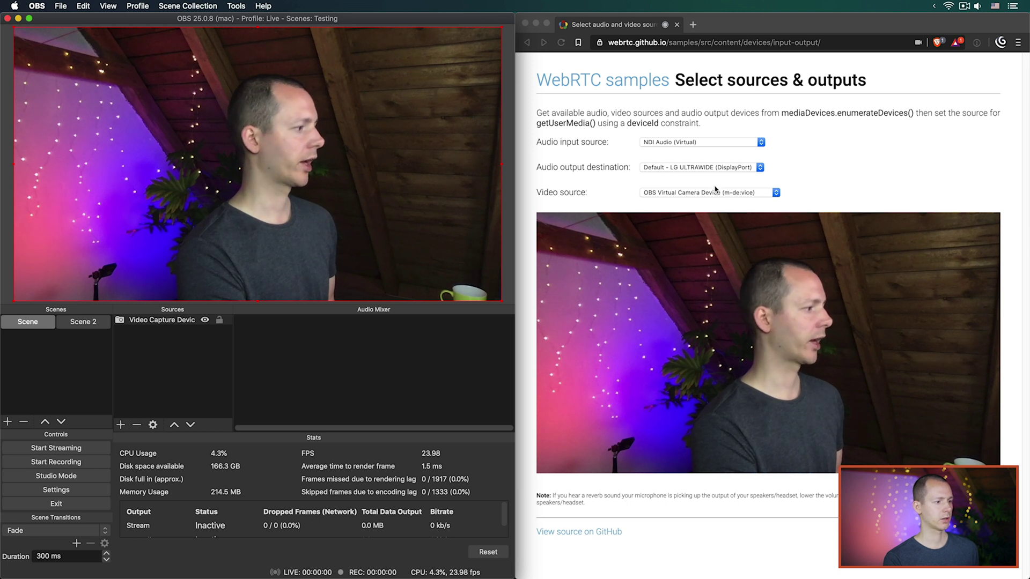
left_click(697, 193)
Step: Set the page's video source to NDI Video and launch NDI Virtual Input
left_click(675, 220)
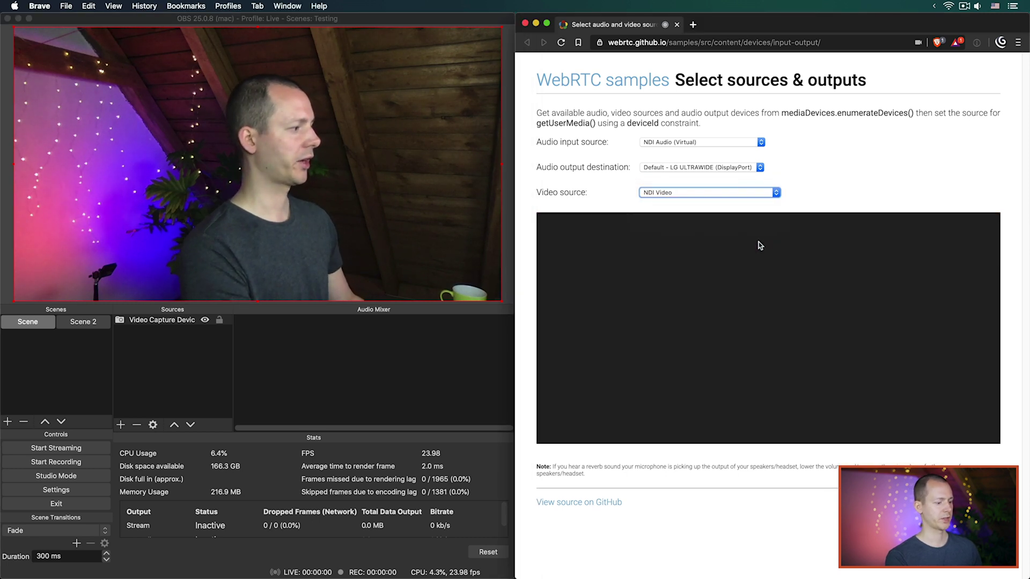
key("alt+space")
type("v")
key("BackSpace")
type("ndi")
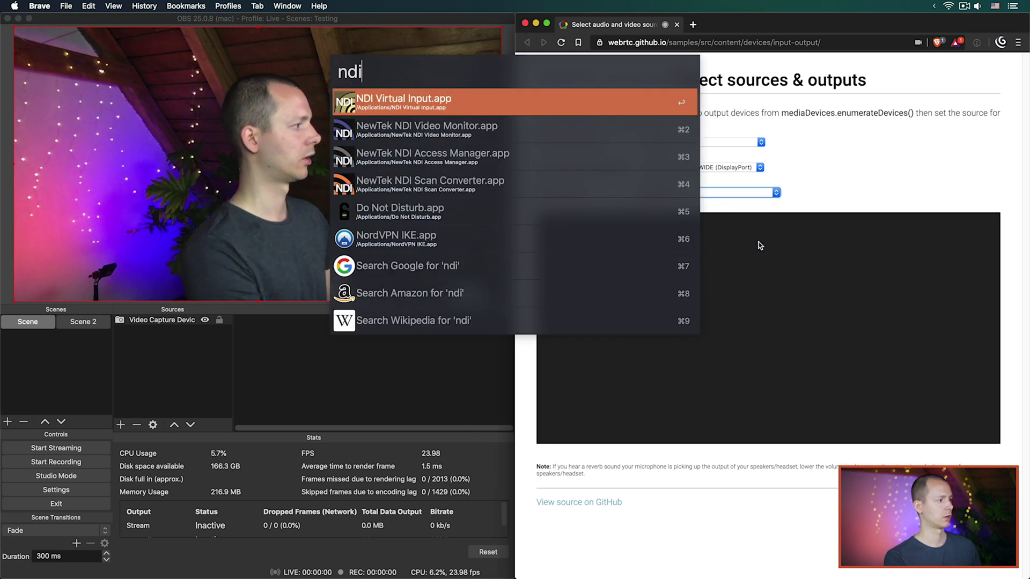
key("Return")
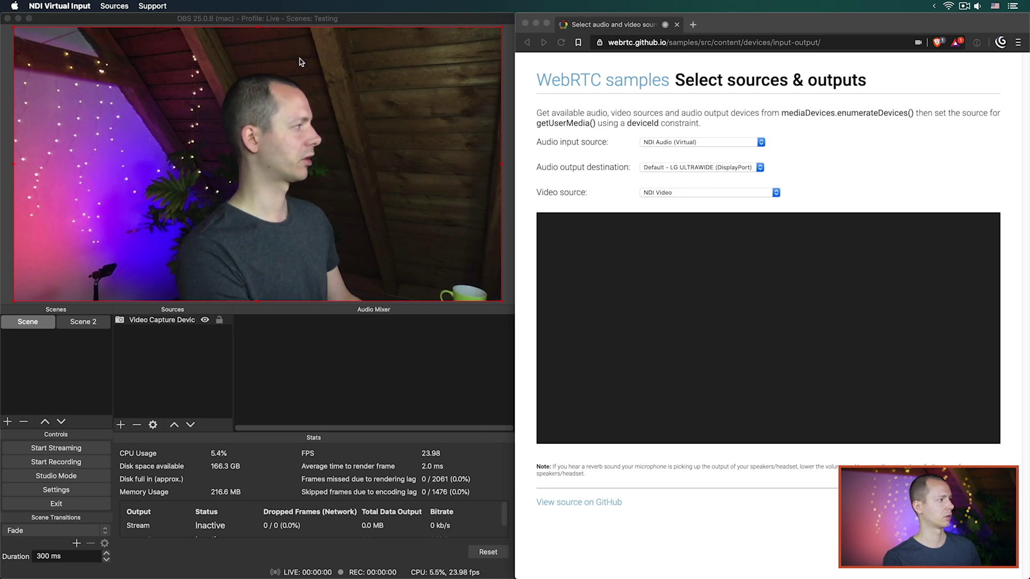
Step: Pick the OBS stream as NDI Virtual Input's source, then revert the page to OBS Virtual Camera Device
left_click(113, 6)
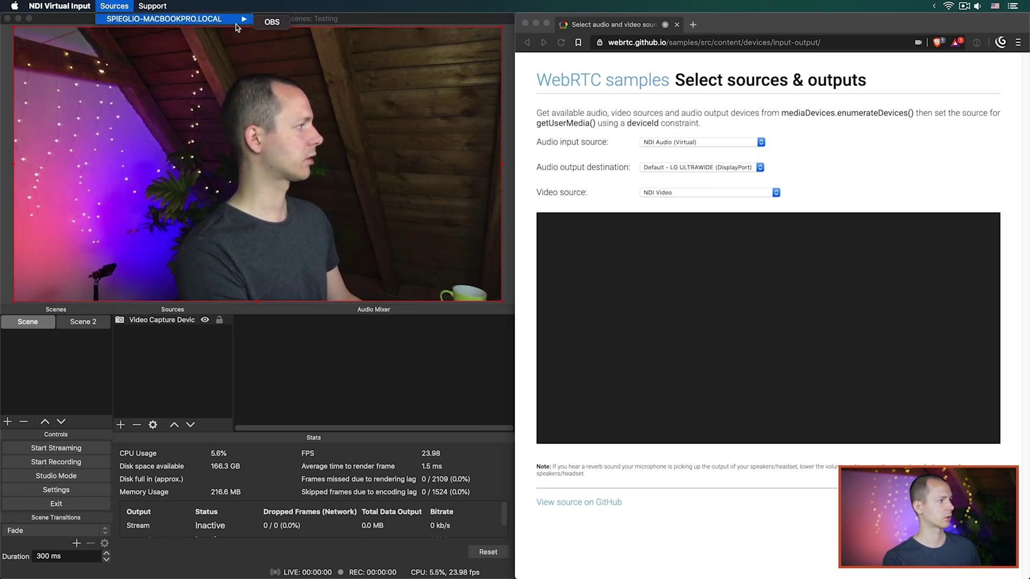
left_click(263, 24)
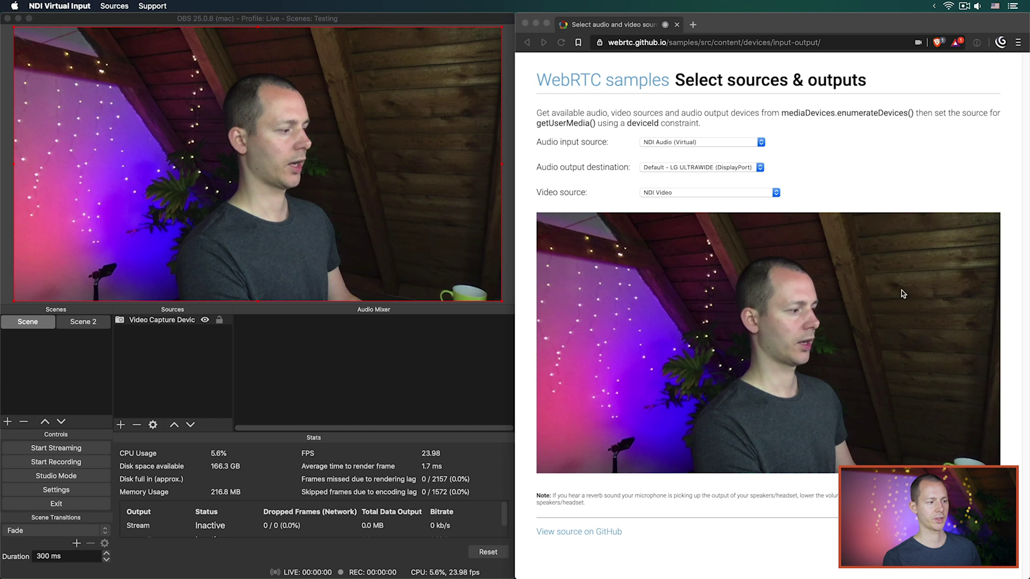
left_click(794, 293)
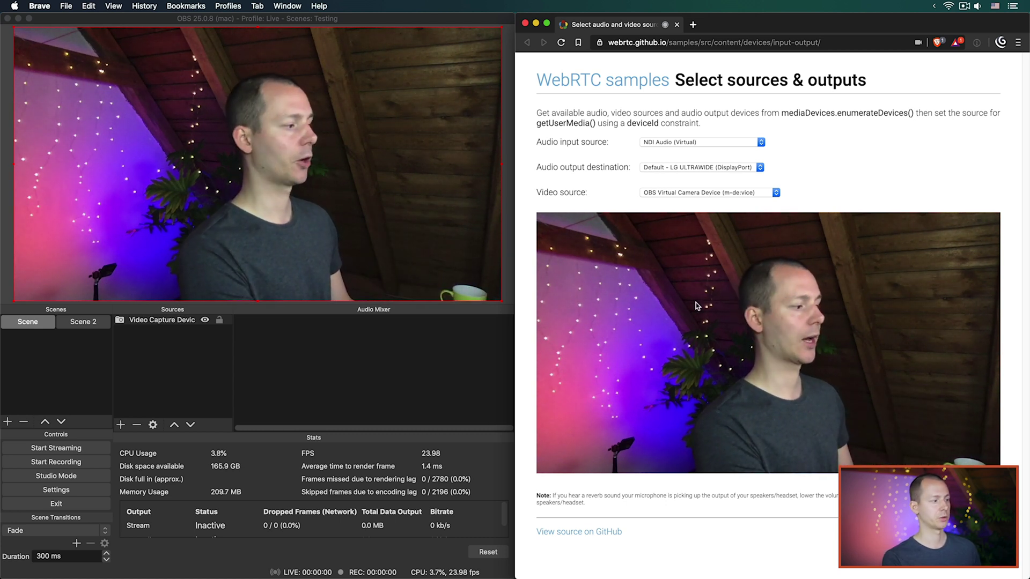
left_click(15, 393)
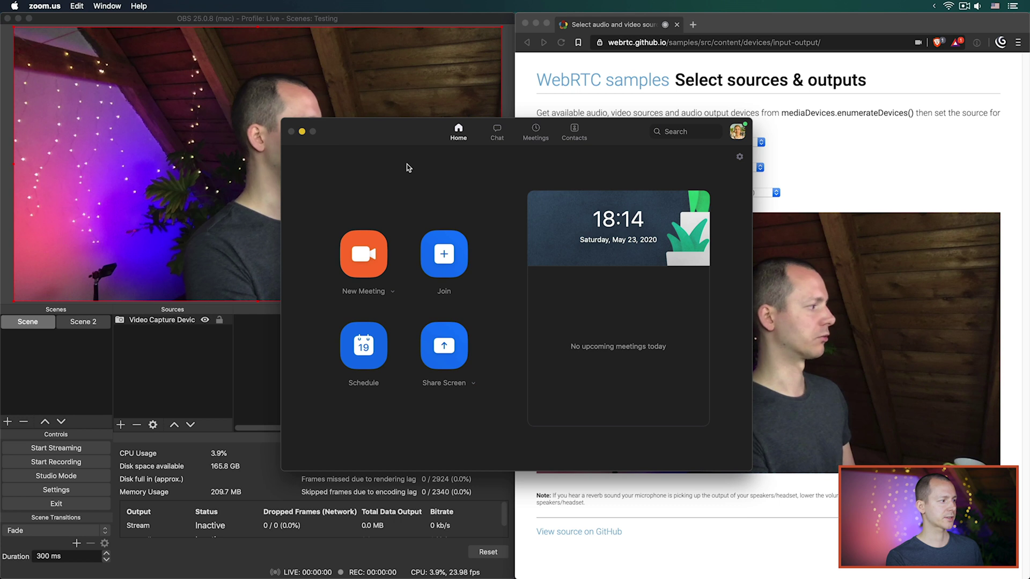
Step: Open Zoom's Video settings through zoom.us > Preferences
key("super+h")
key("super+Tab")
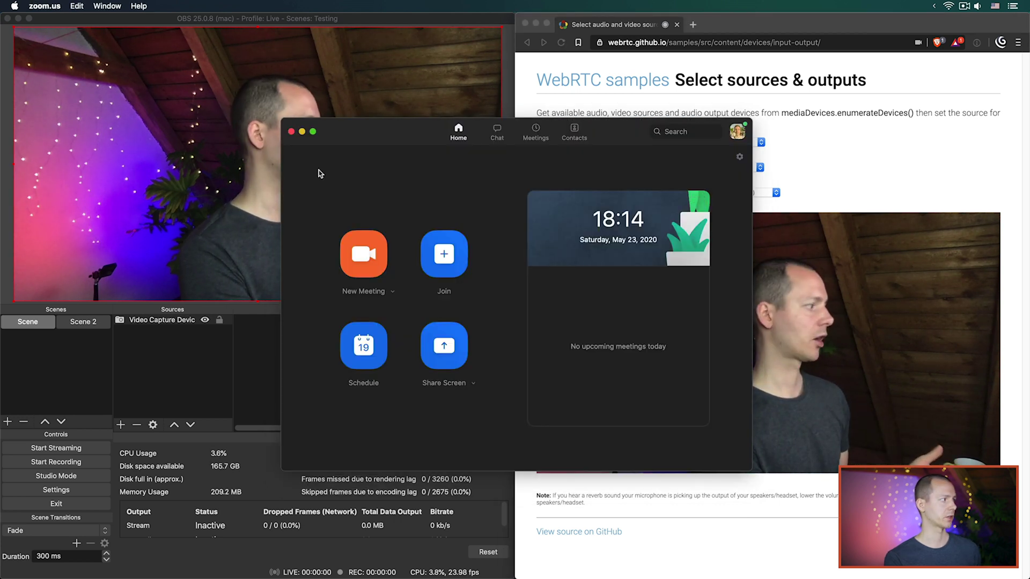
left_click(46, 6)
left_click(52, 36)
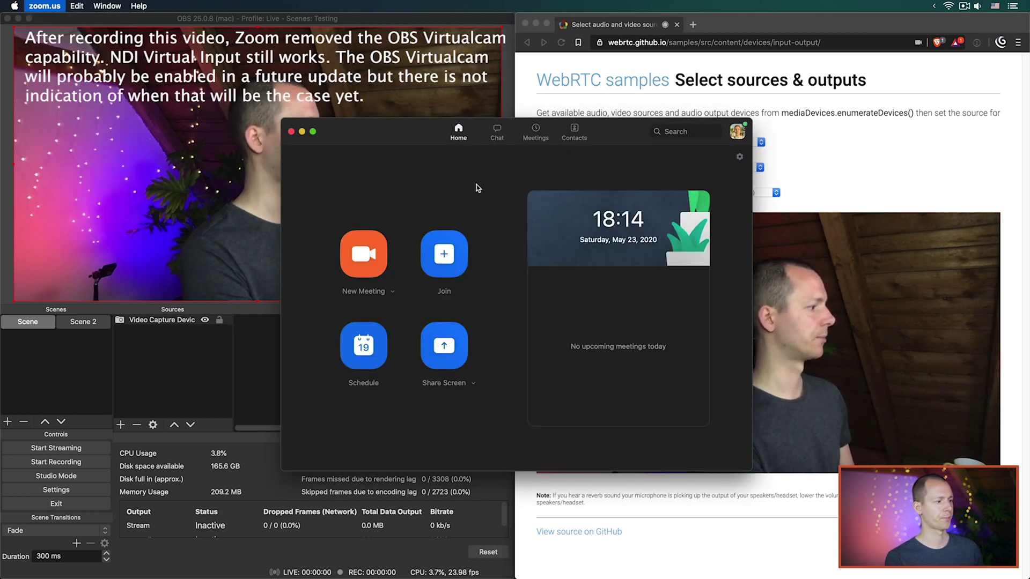
left_click(367, 190)
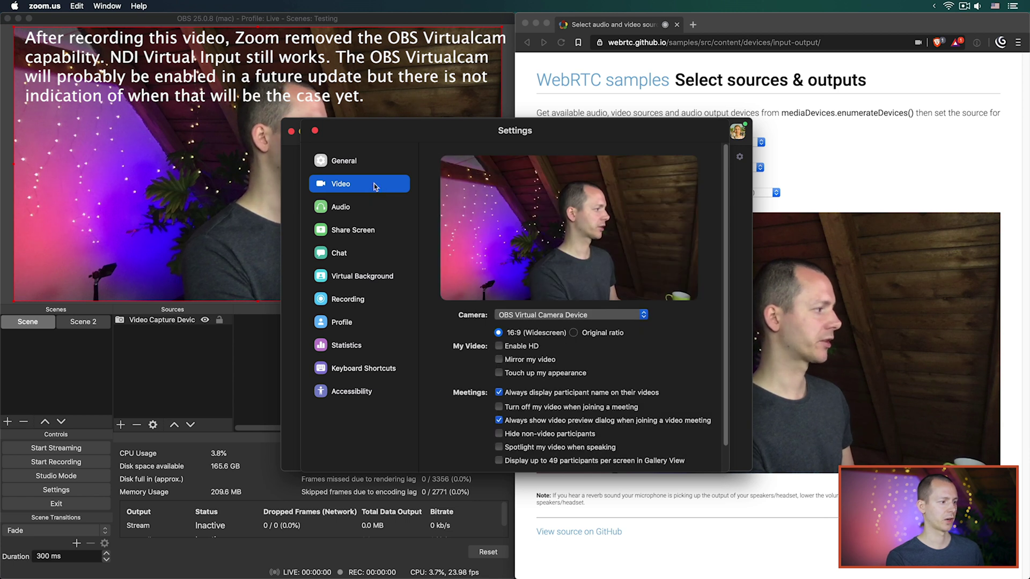
Step: Switch Zoom's camera to FaceTime HD Camera, then back to OBS Virtual Camera Device
left_click(622, 316)
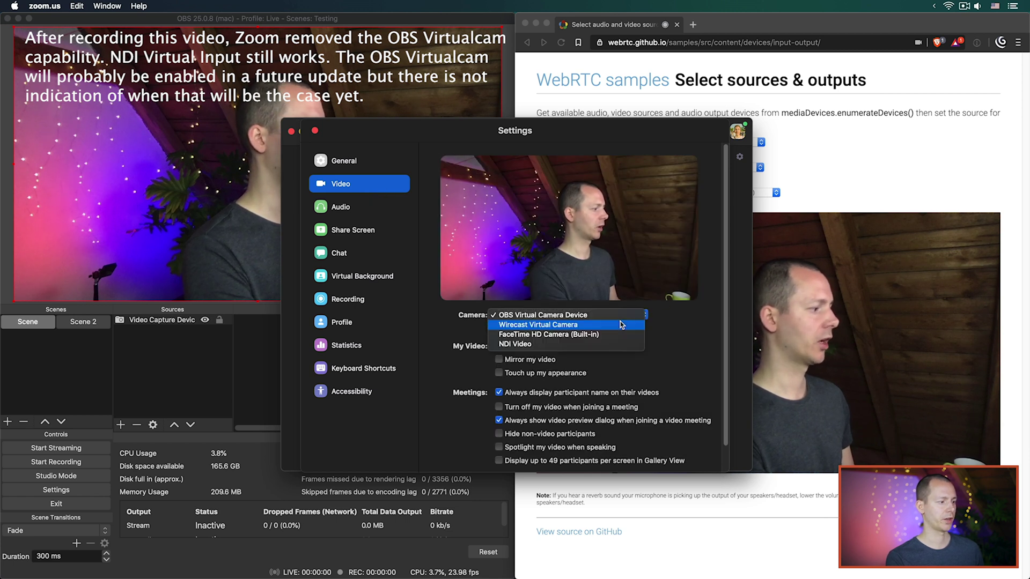
left_click(560, 334)
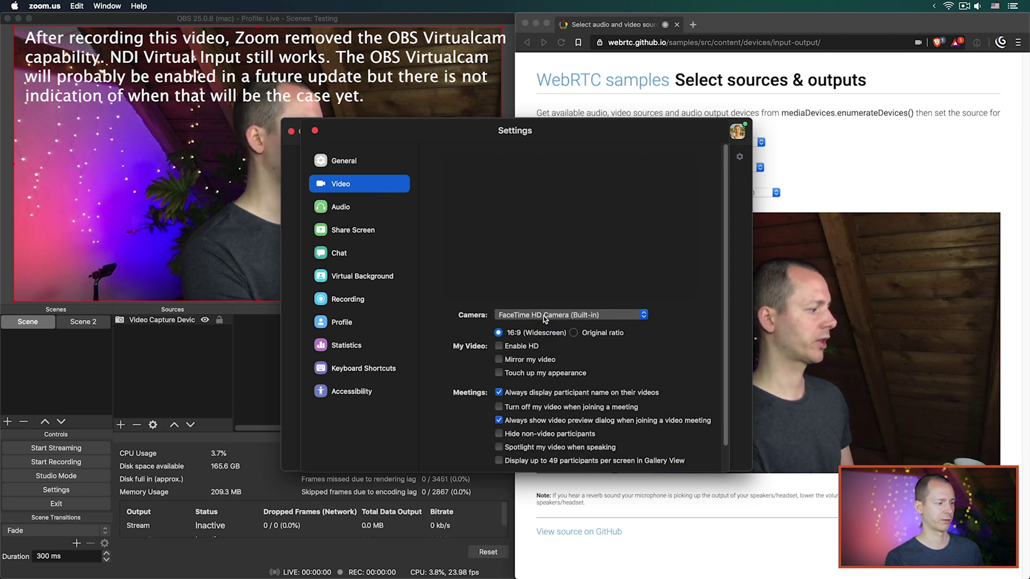
left_click(564, 316)
left_click(537, 297)
left_click_drag(492, 129, 617, 75)
Step: Shrink the Video Capture Device source in OBS and centre it within the scene
left_click(156, 347)
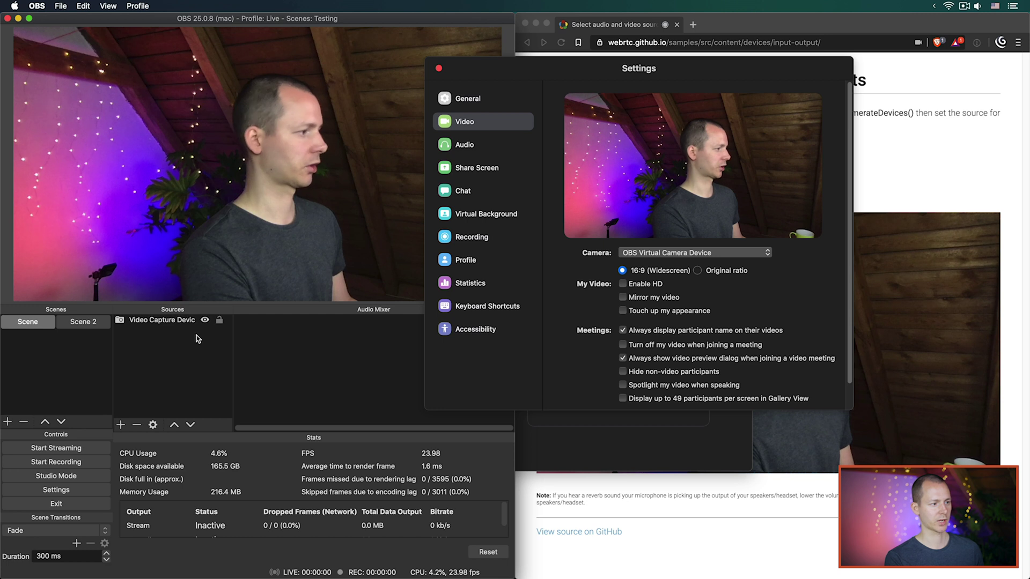
left_click(176, 324)
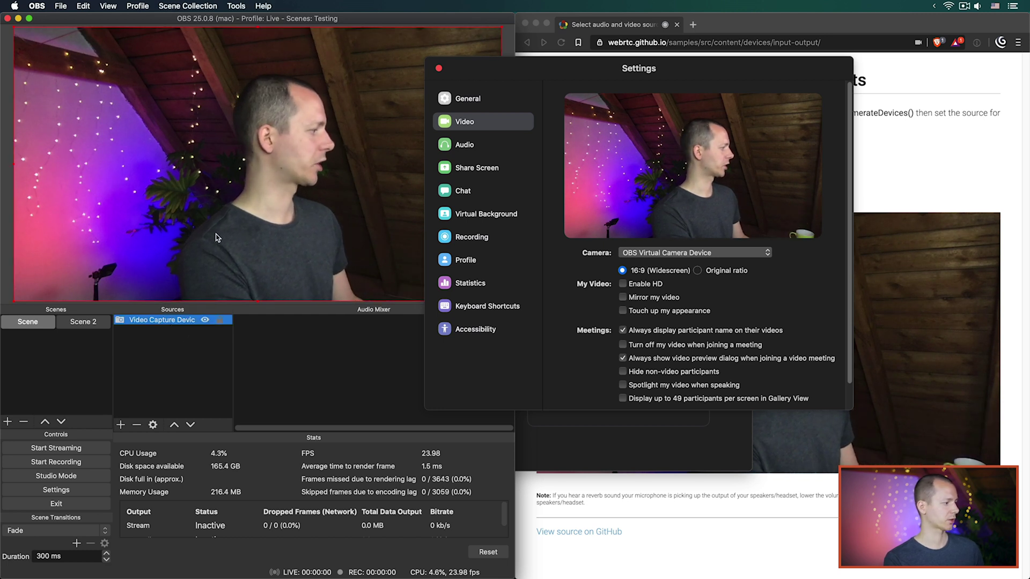
left_click_drag(15, 303, 168, 225)
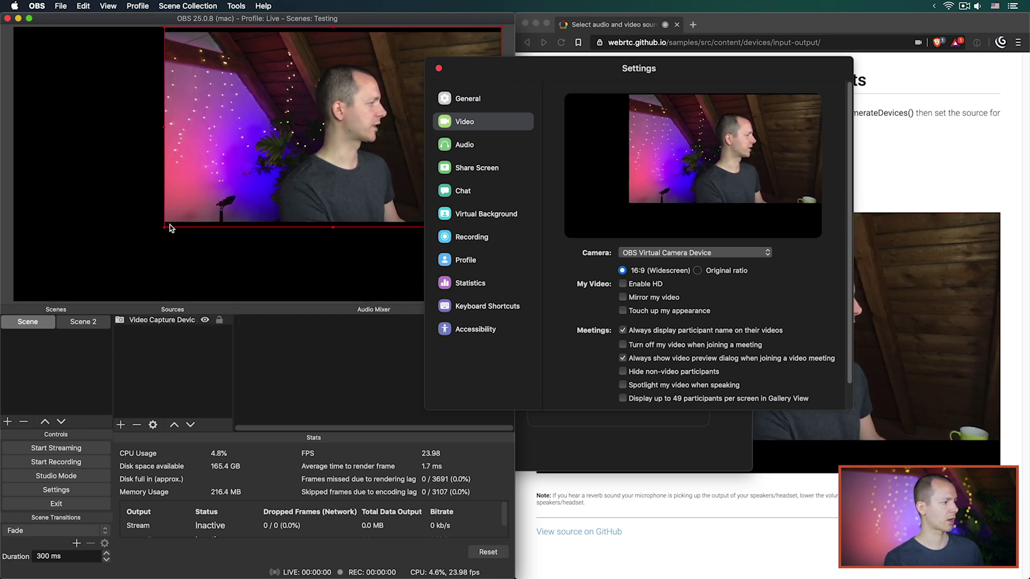
left_click_drag(334, 171, 242, 187)
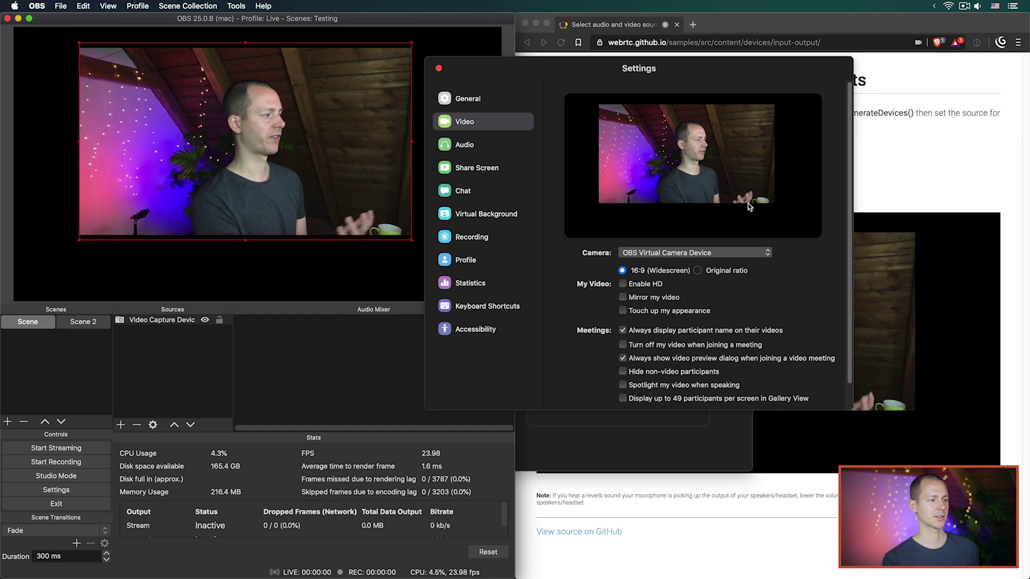
Step: Toggle Zoom's camera to FaceTime HD and back to OBS Virtual Camera Device to refresh the preview
left_click(680, 255)
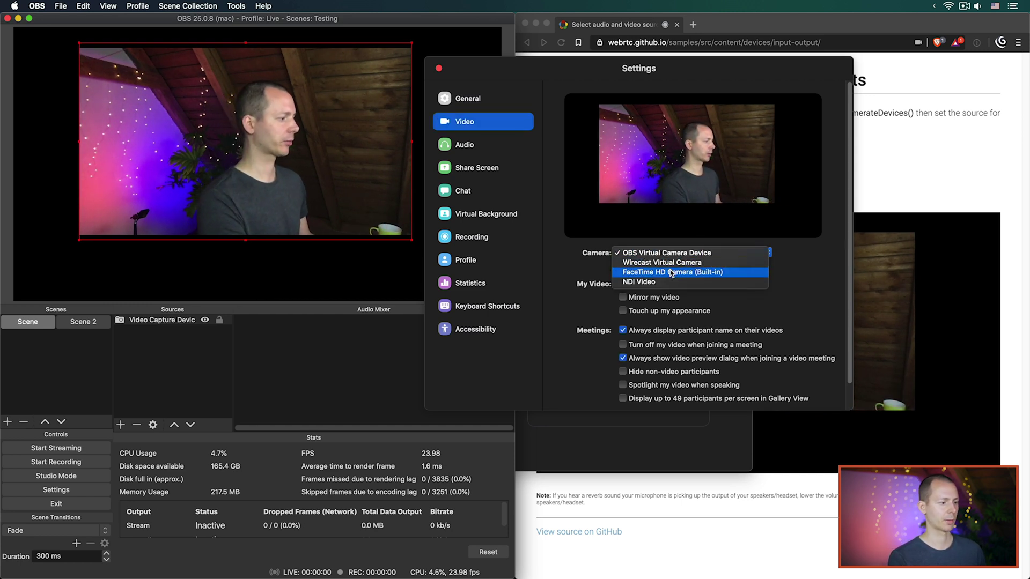
left_click(682, 272)
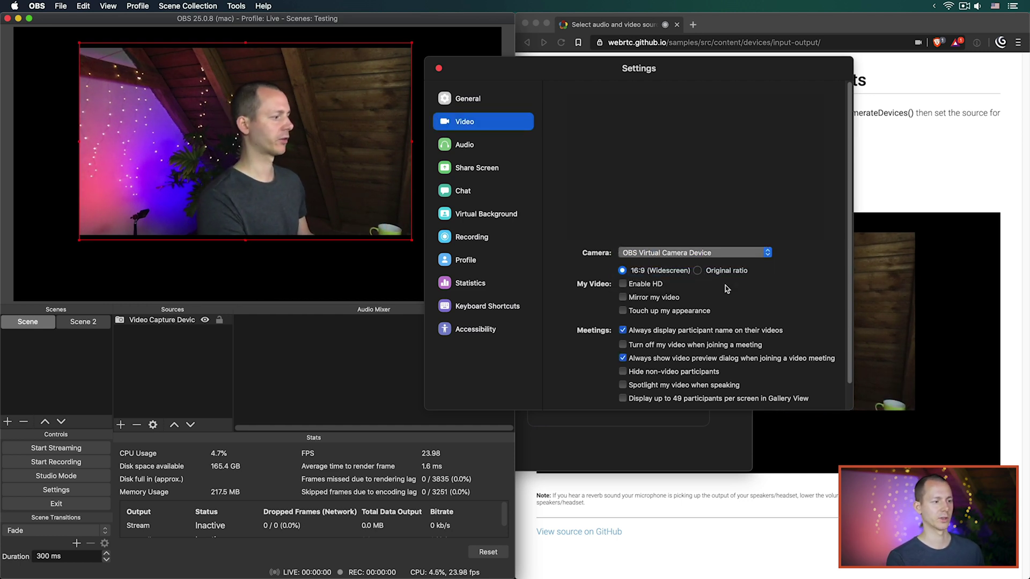
left_click(670, 254)
left_click(670, 229)
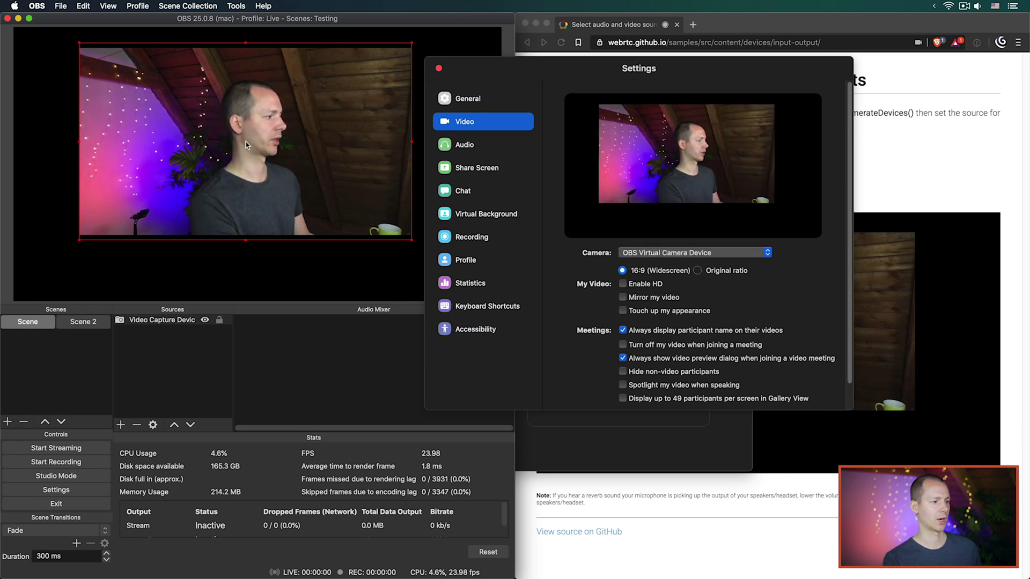